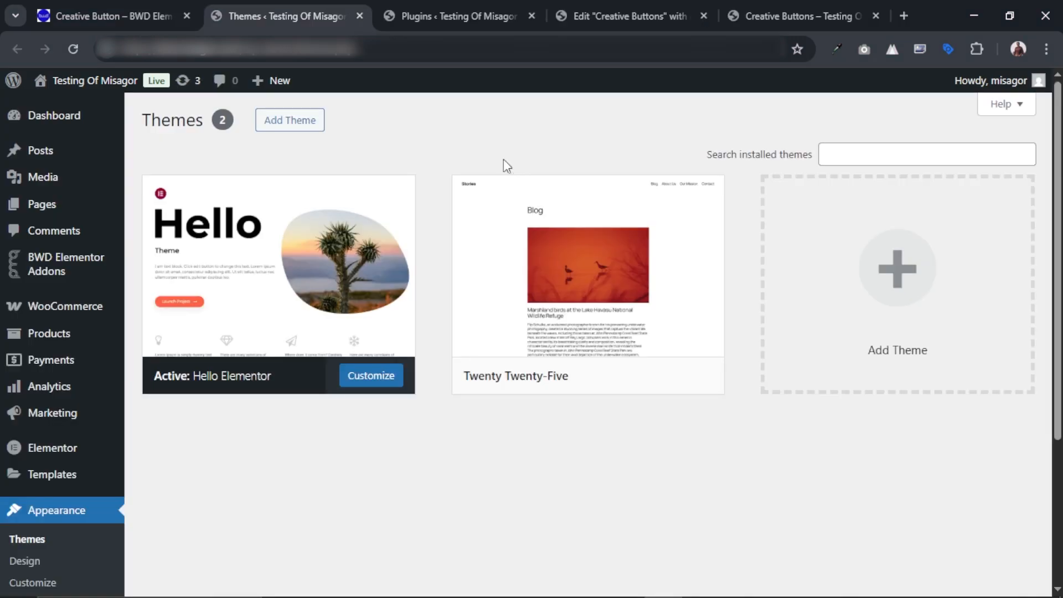
Step: Review the installed plugins and the Creative Buttons page settings, including the hidden title and the page layout
mouse_move(292, 304)
left_click(443, 17)
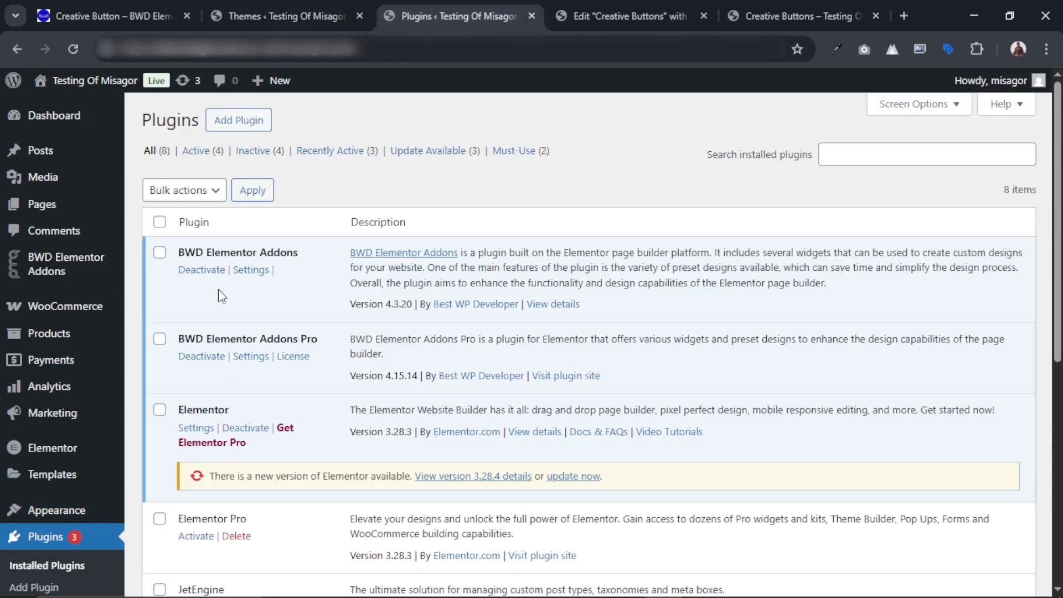
left_click(611, 16)
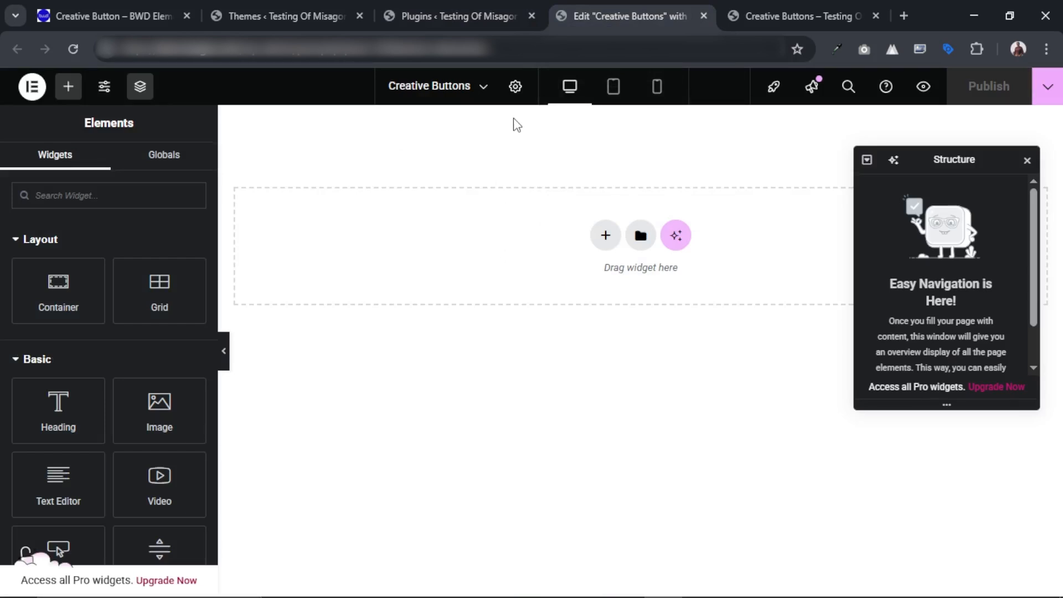
left_click(517, 89)
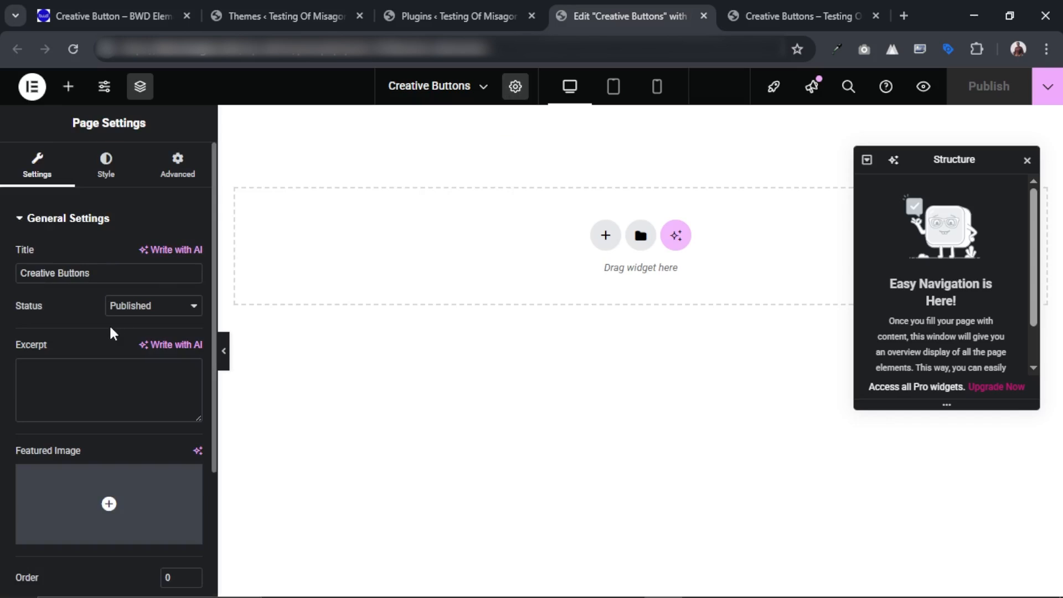
scroll(107, 334, "down", 3)
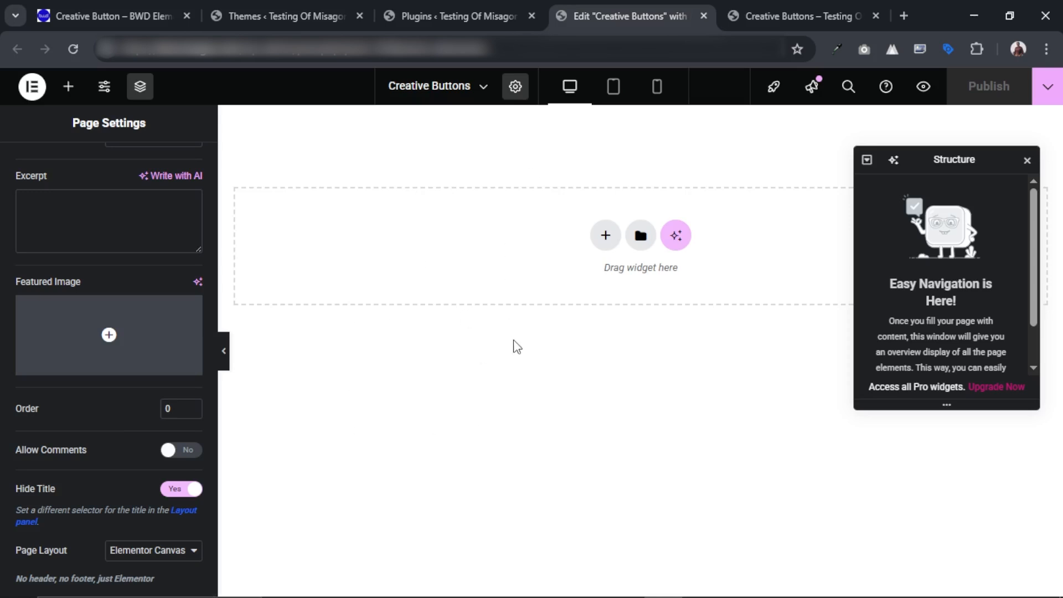
Step: Add a single-column Flexbox container to the page and set its minimum height to 50 vh
left_click(605, 235)
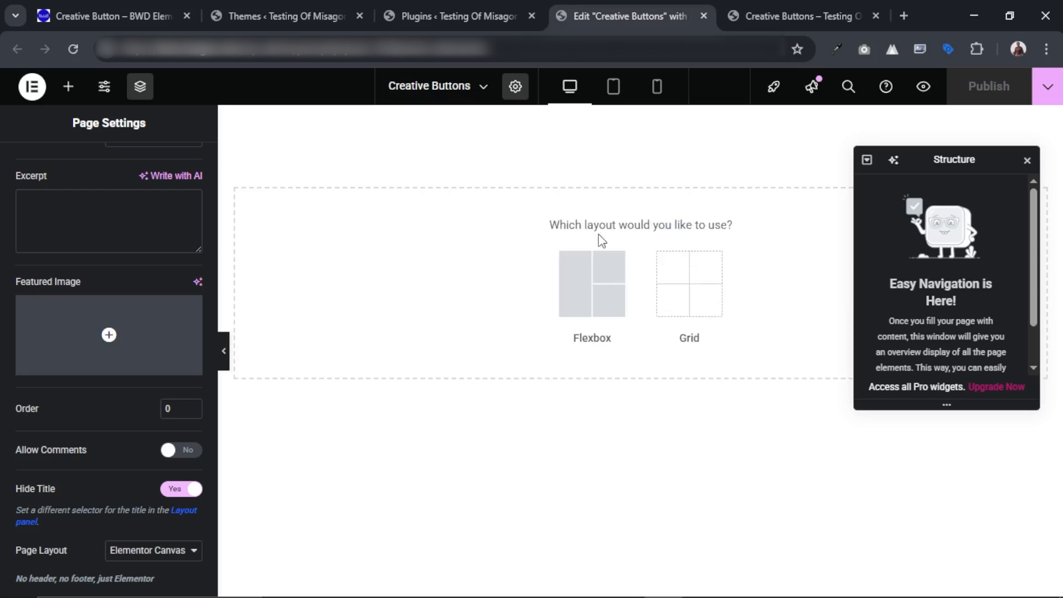
left_click(570, 301)
left_click(423, 268)
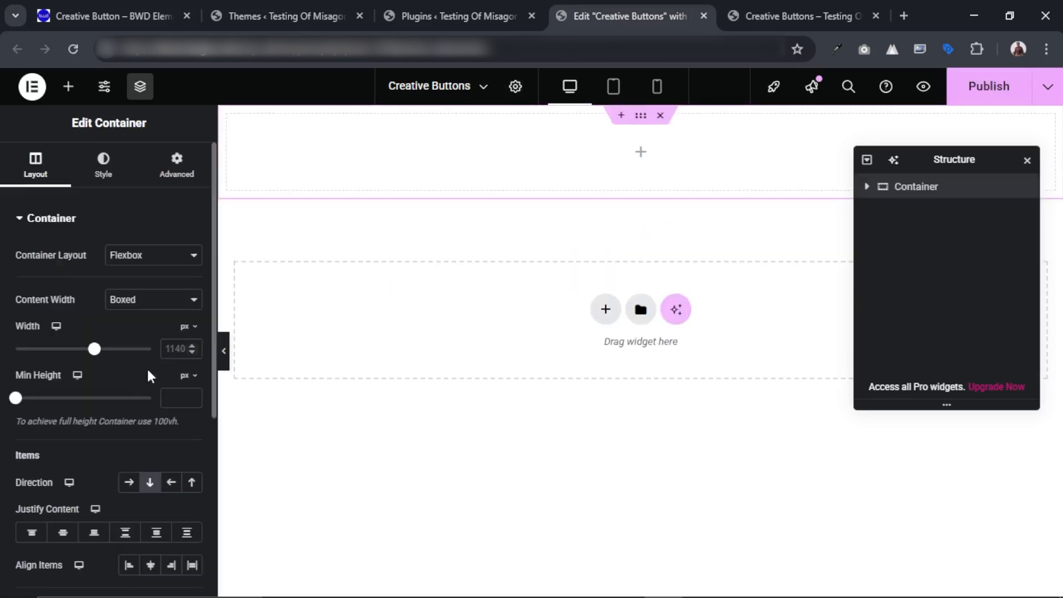
left_click(187, 375)
left_click(190, 458)
left_click(175, 396)
type("50")
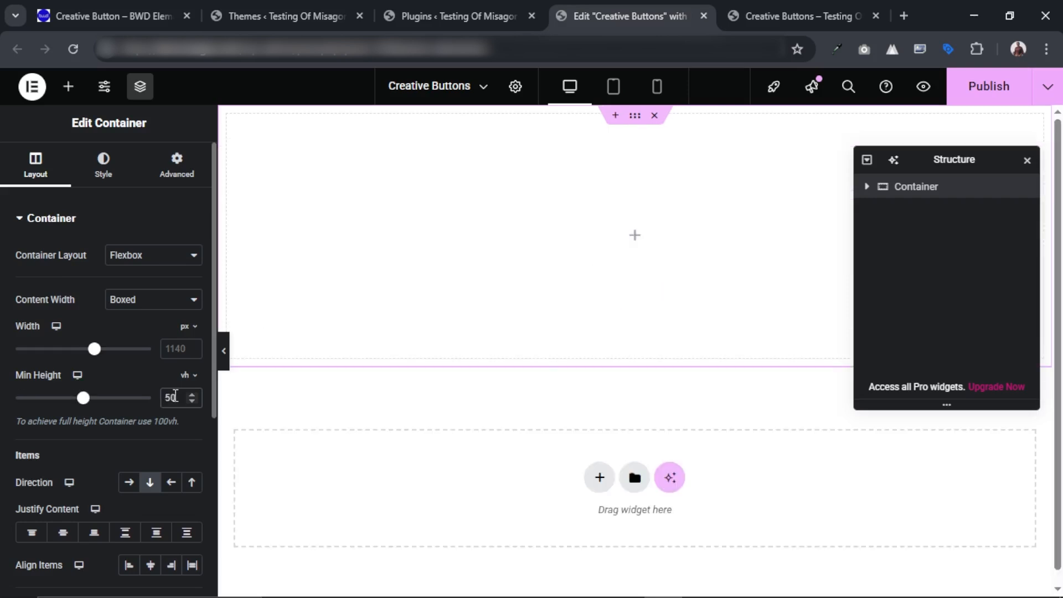
Step: Centre the container's content by setting both Justify Content and Align Items to Center
scroll(64, 240, "down", 4)
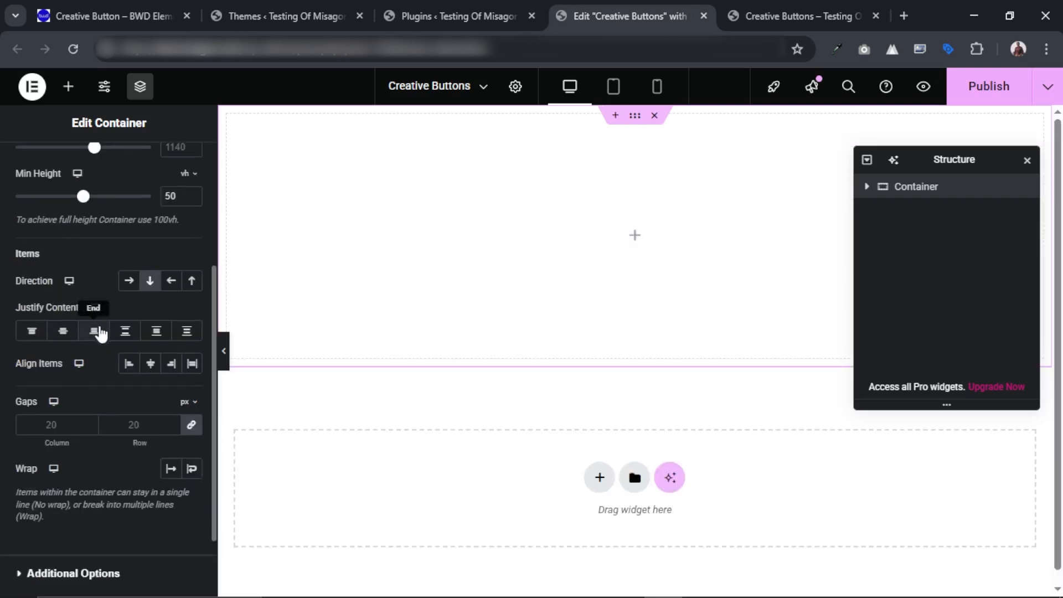
left_click(63, 332)
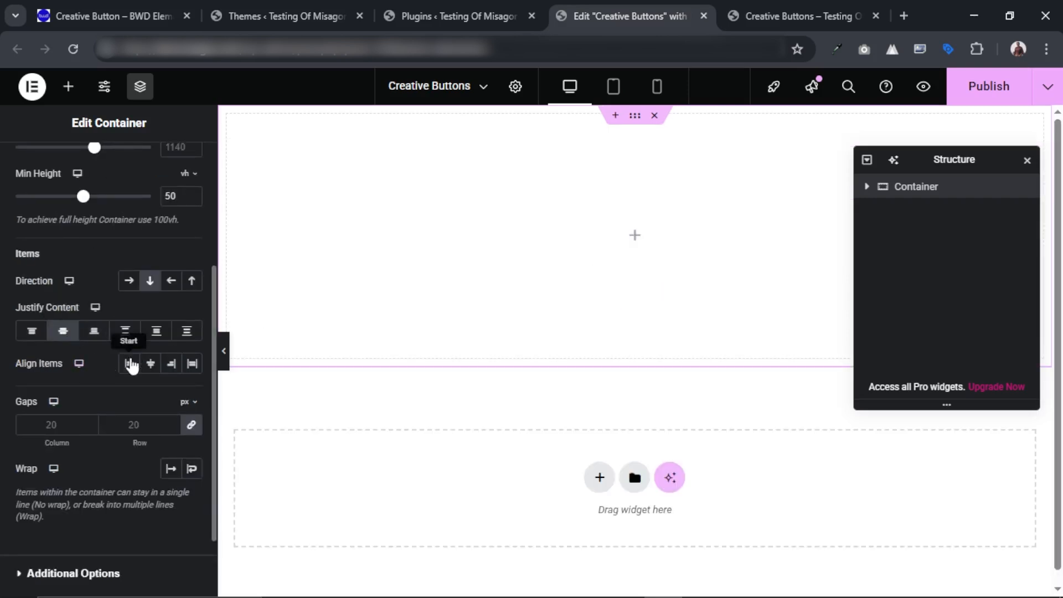
left_click(150, 364)
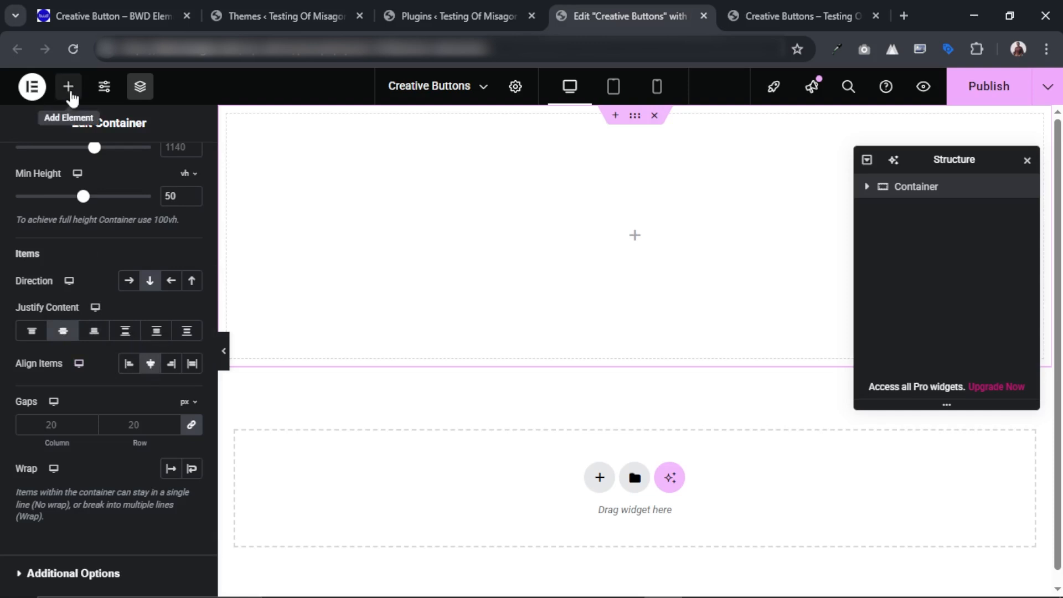
Step: Add a basic Button widget inside the container
left_click(69, 91)
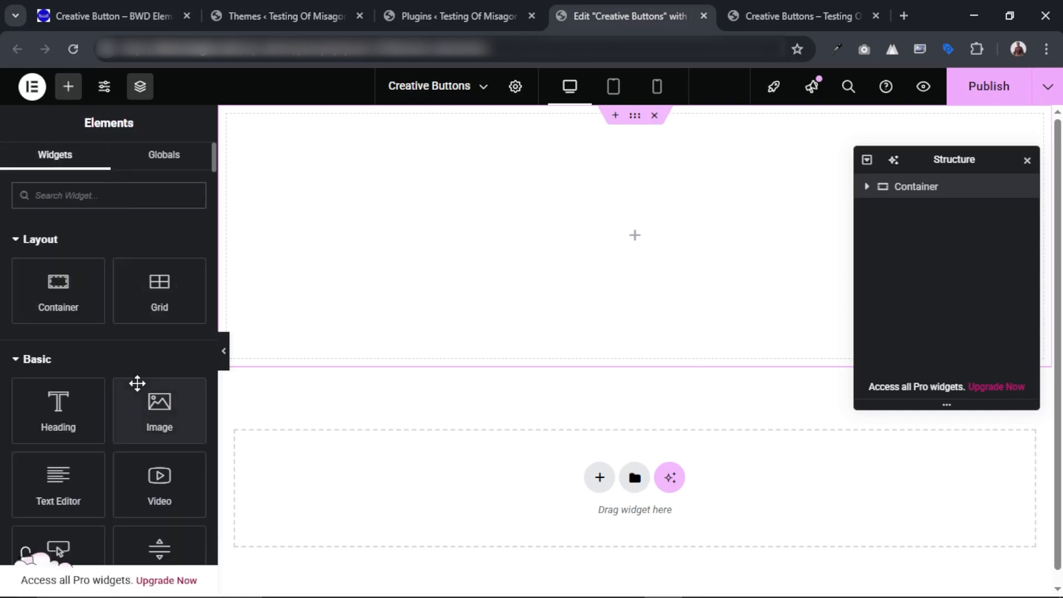
scroll(137, 382, "down", 2)
left_click_drag(64, 449, 642, 216)
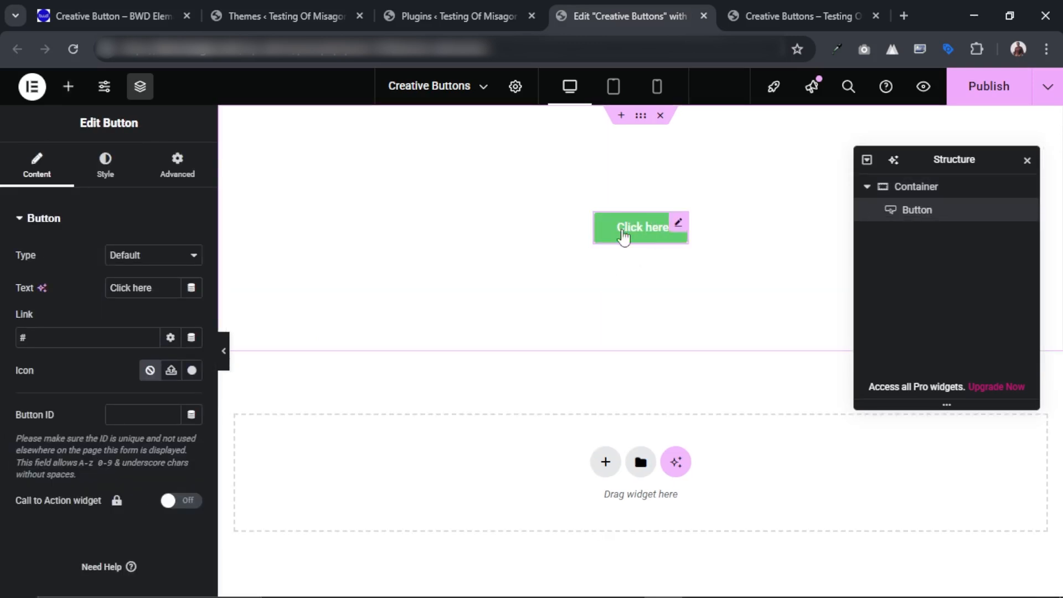
Step: Give the button the CSS class bwd-btn in its advanced settings and publish the page
left_click(173, 171)
scroll(122, 288, "down", 4)
scroll(119, 305, "down", 3)
left_click(138, 320)
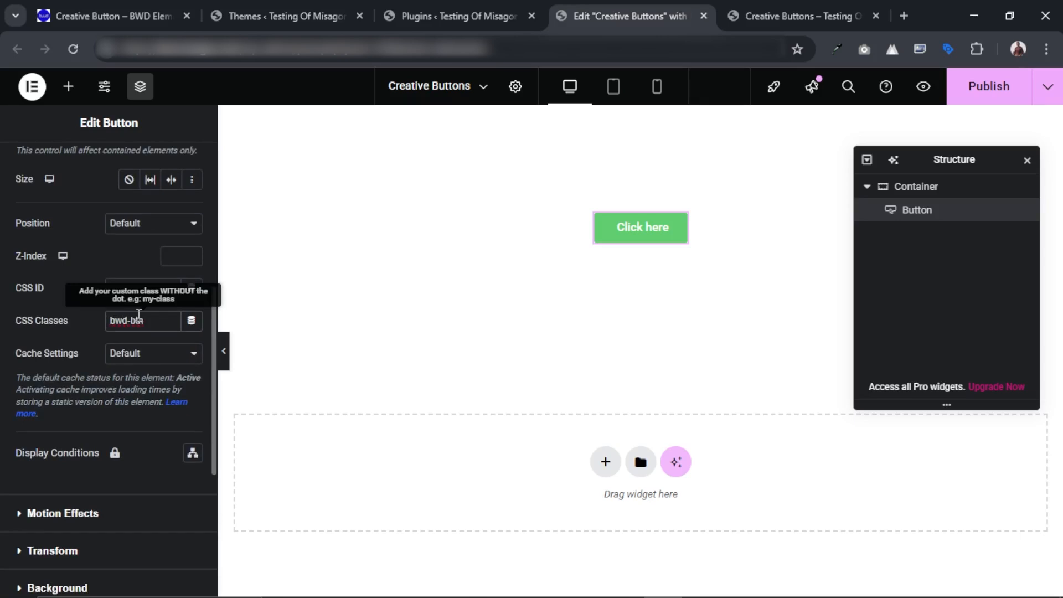
left_click(989, 89)
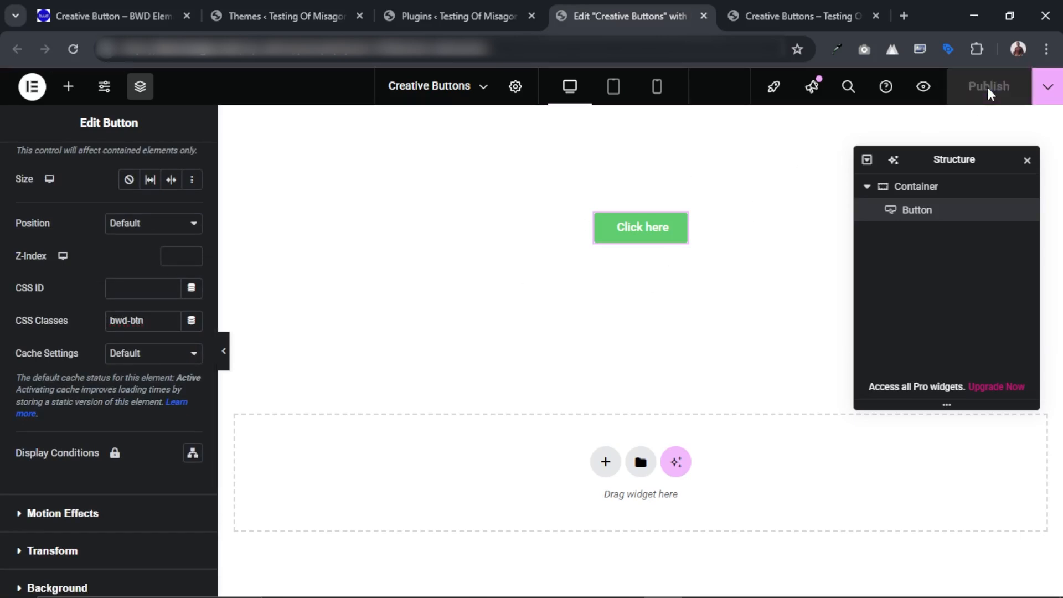
Step: Add the Creative Button code for the .bwd-btn class to the site's Additional CSS, publish it and leave the customizer
key("ctrl+Tab")
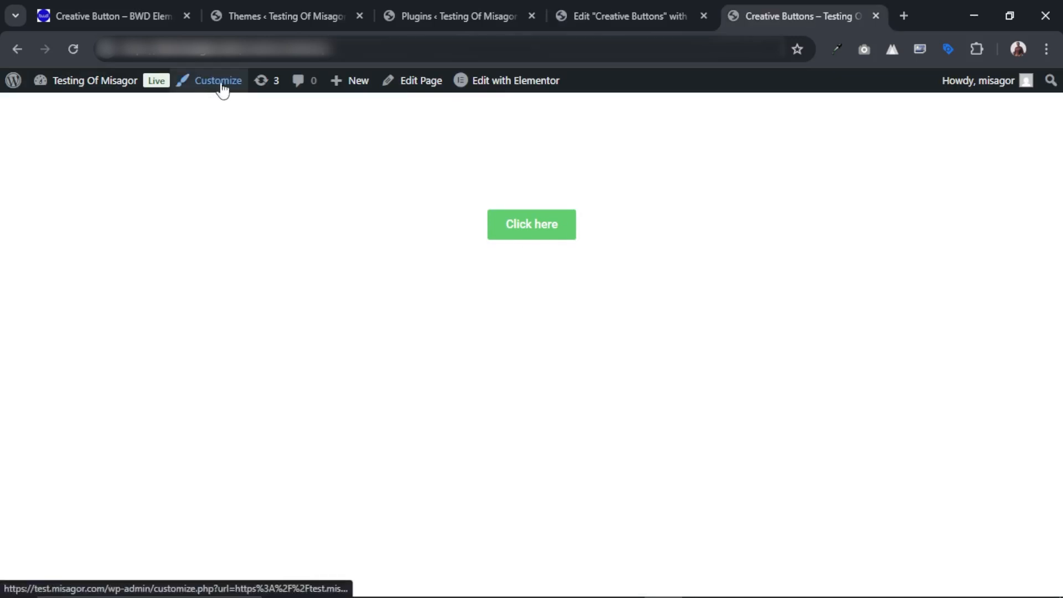
left_click(223, 82)
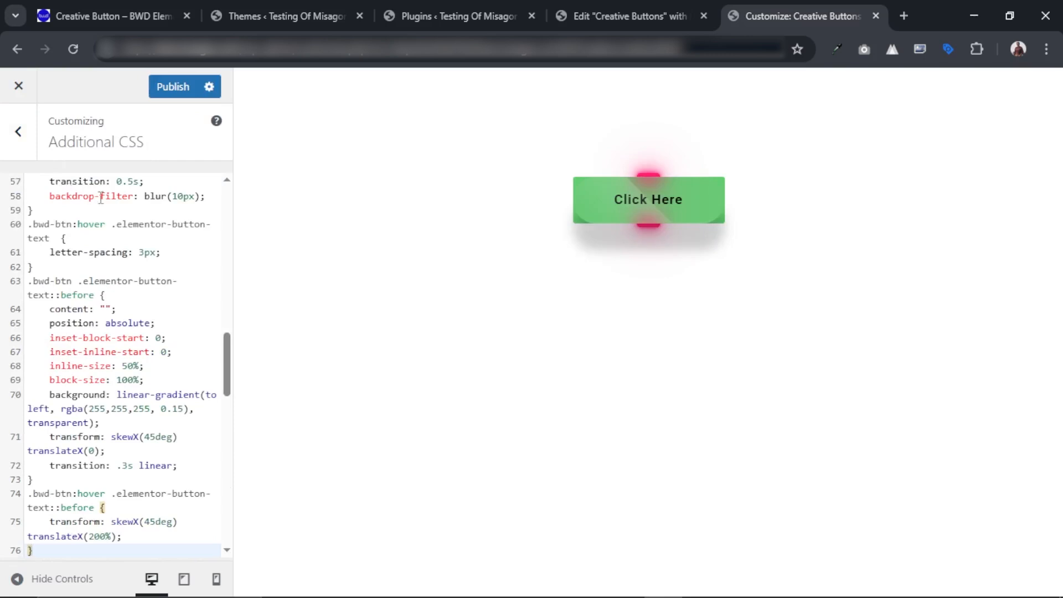
scroll(142, 235, "up", 15)
left_click_drag(33, 201, 73, 199)
left_click(125, 201)
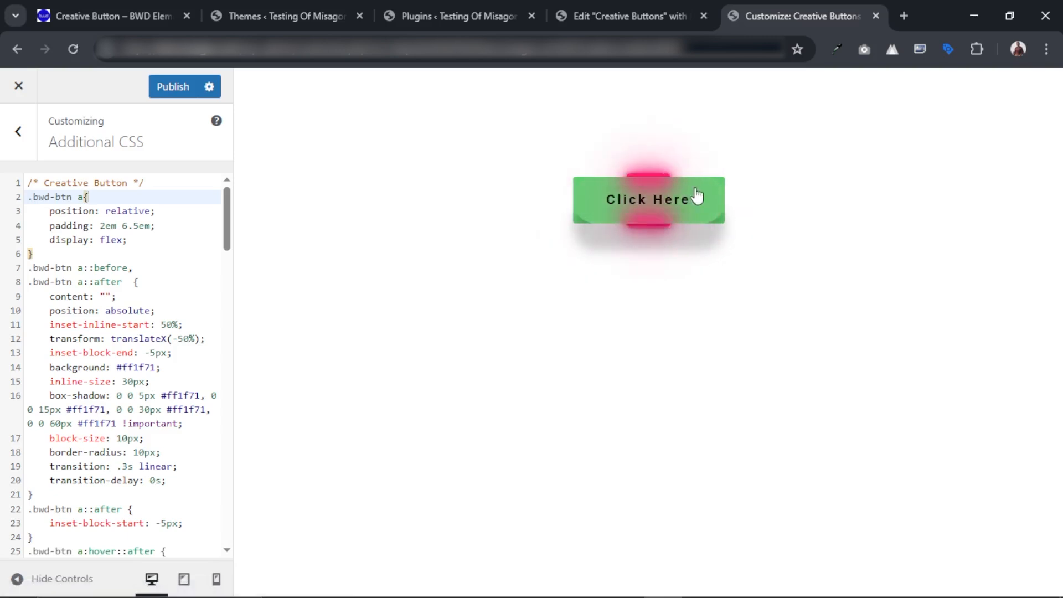
left_click(170, 89)
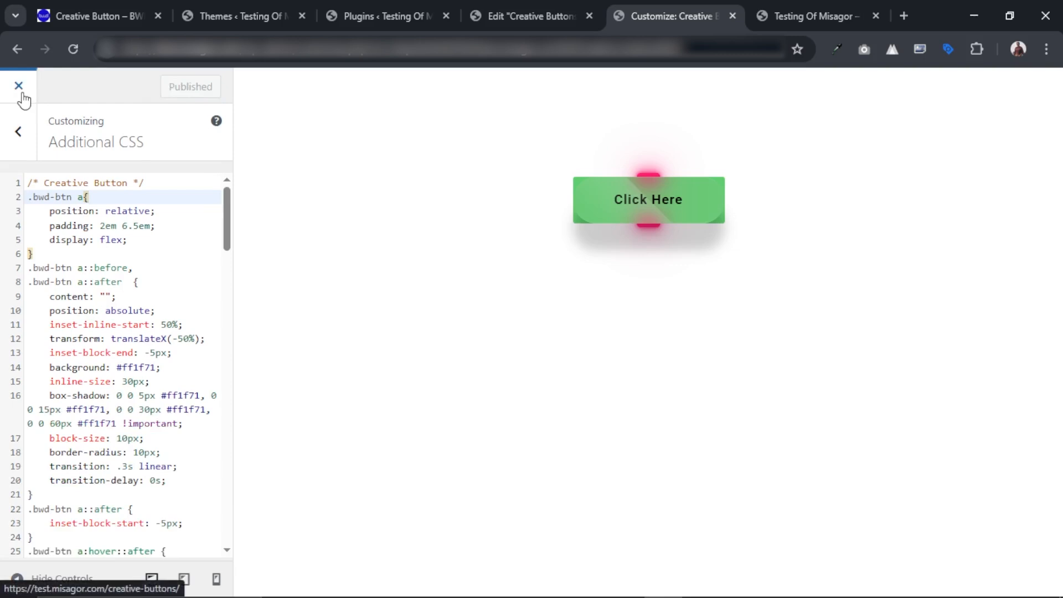
left_click(20, 91)
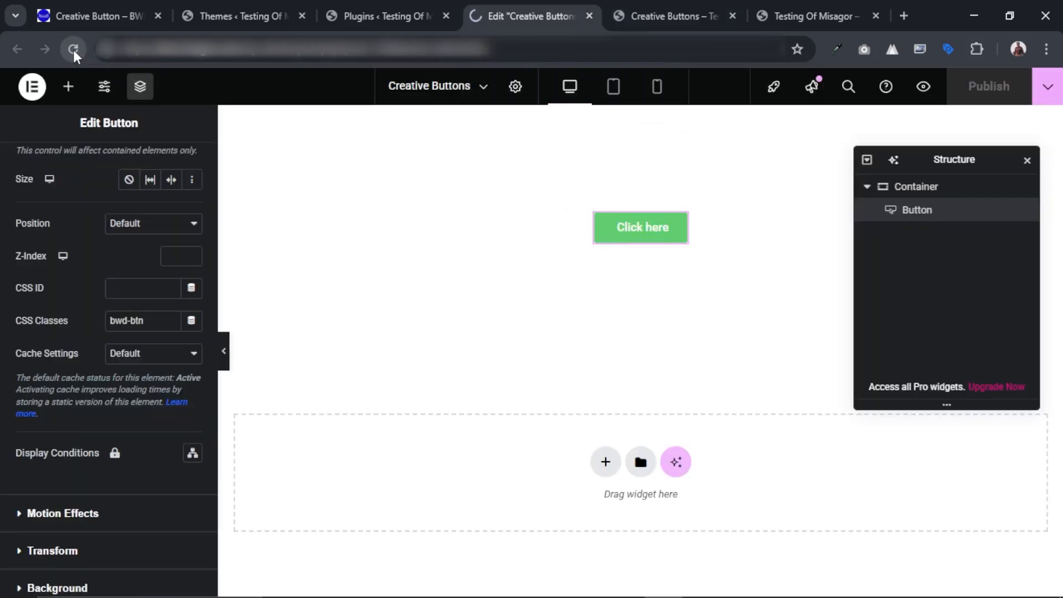
Step: Reload the Elementor editor and make the button's normal background color fully transparent
left_click(73, 50)
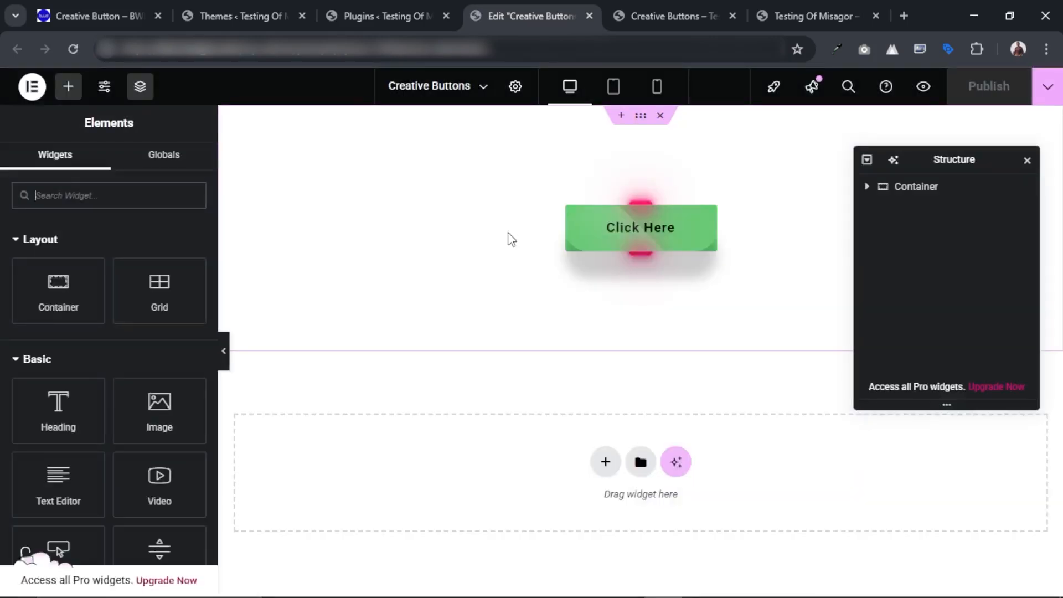
left_click(708, 216)
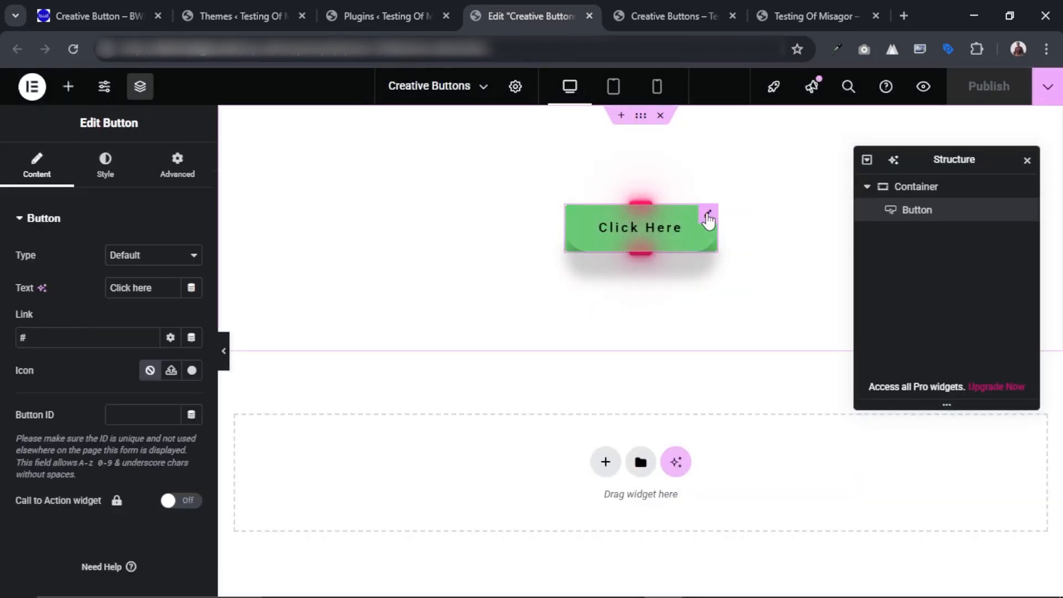
left_click(105, 174)
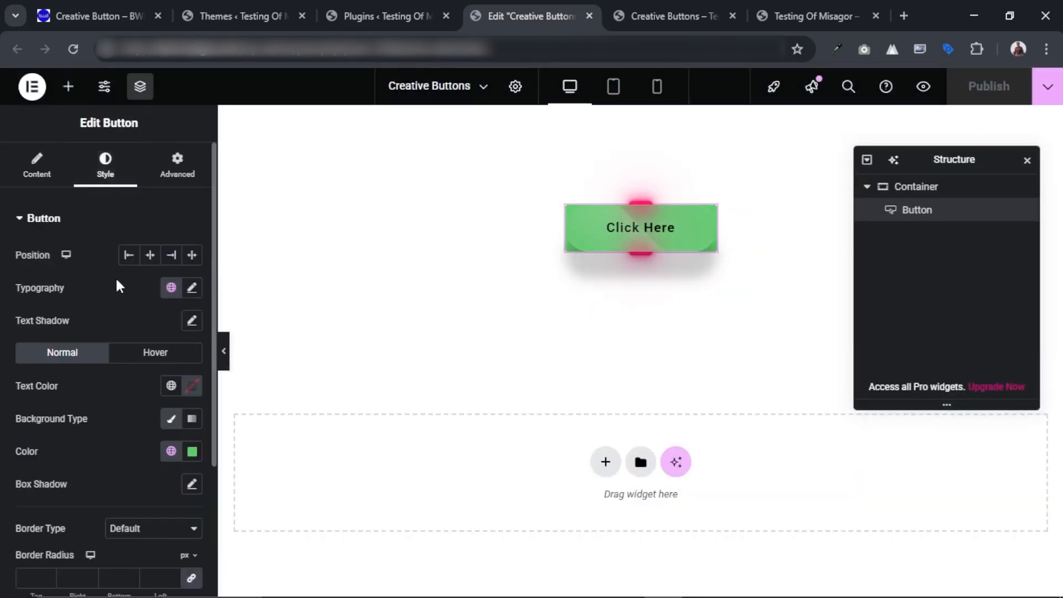
scroll(119, 286, "down", 2)
left_click(192, 330)
left_click_drag(198, 535, 94, 533)
left_click(129, 280)
Step: Set the button's typography to the Poppins family with weight 400 (Normal)
scroll(129, 280, "up", 1)
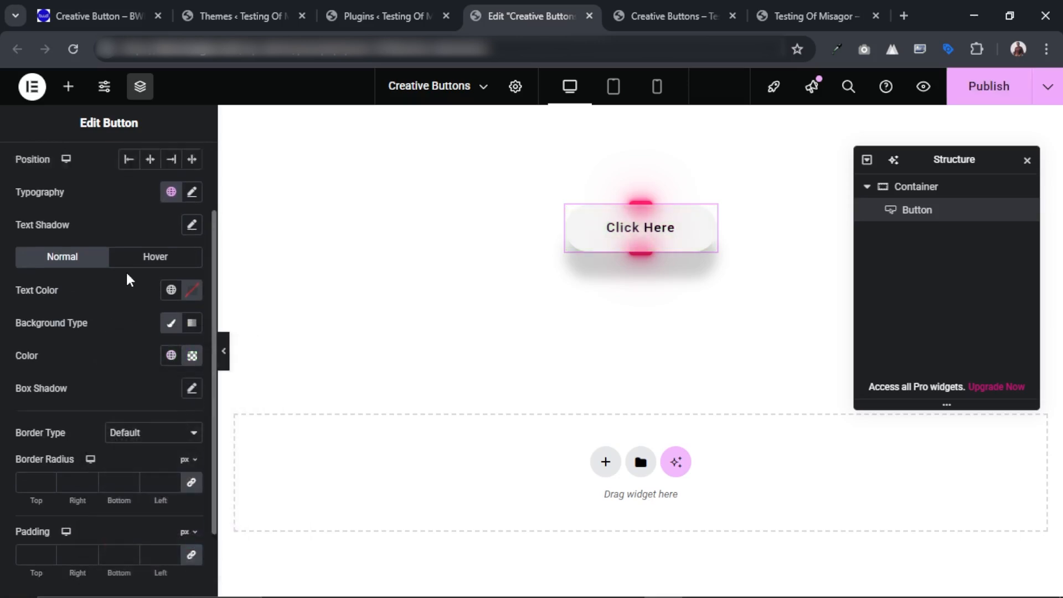
scroll(129, 279, "up", 2)
left_click(192, 288)
left_click(159, 361)
type("poppins")
key("Return")
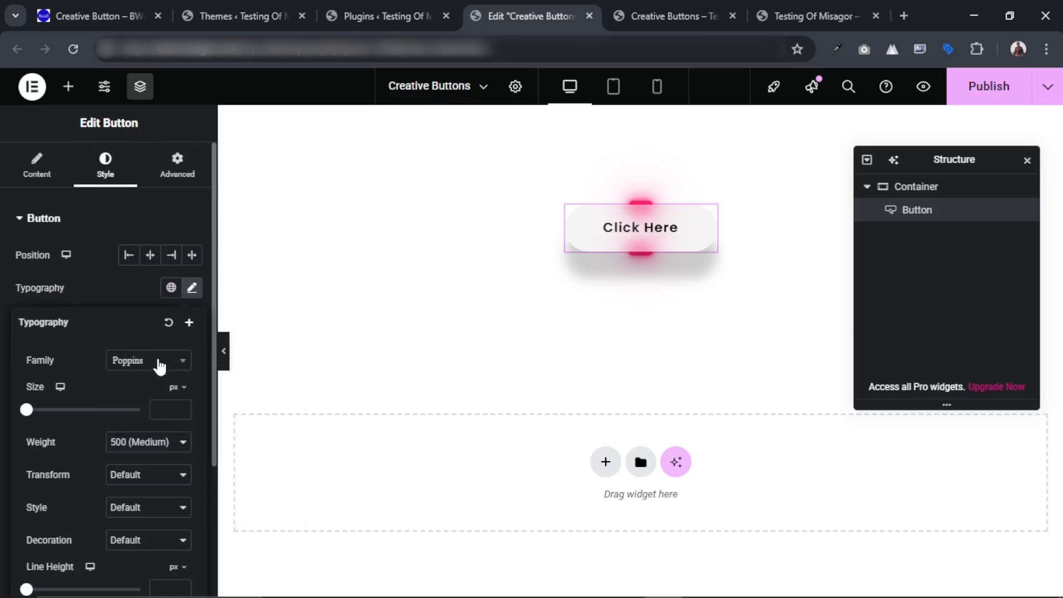
left_click(148, 443)
left_click(149, 273)
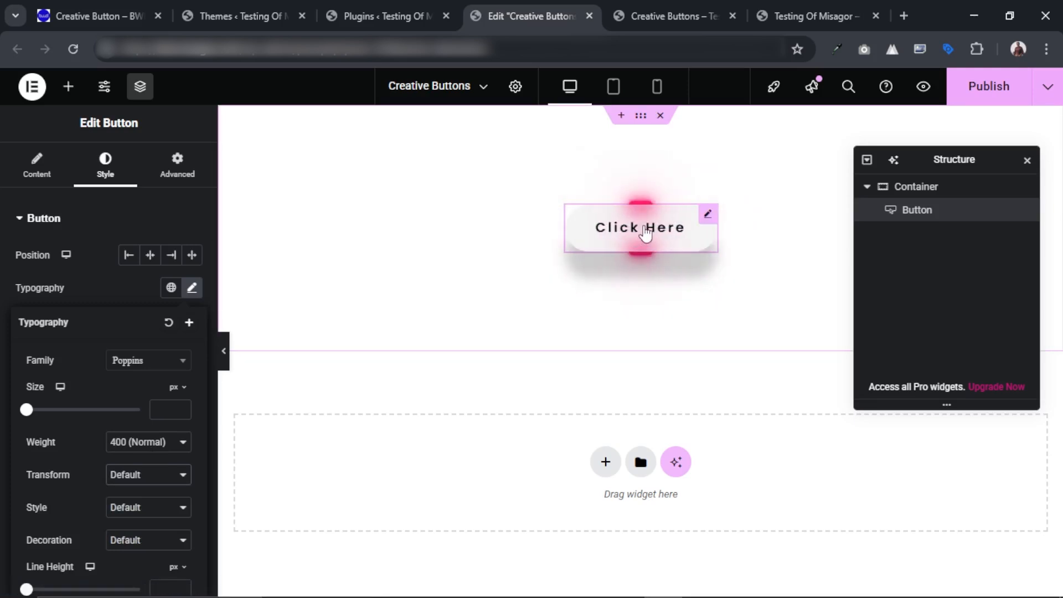
Step: Change the button text to "Book a Meeting Now" and publish the page
left_click(39, 169)
left_click_drag(166, 290, 76, 289)
type("B")
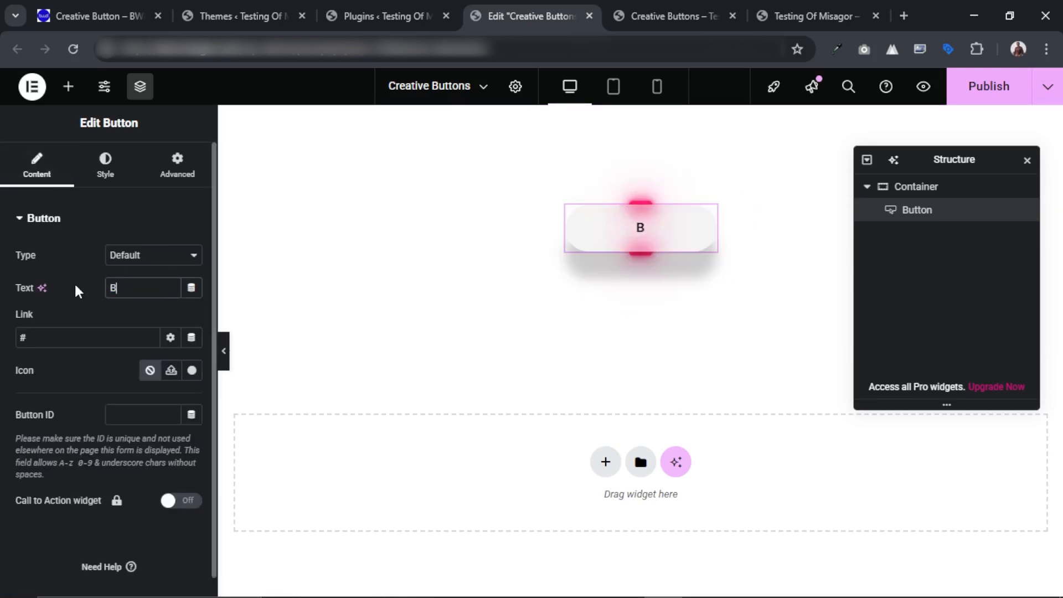
type("ook a Meeting")
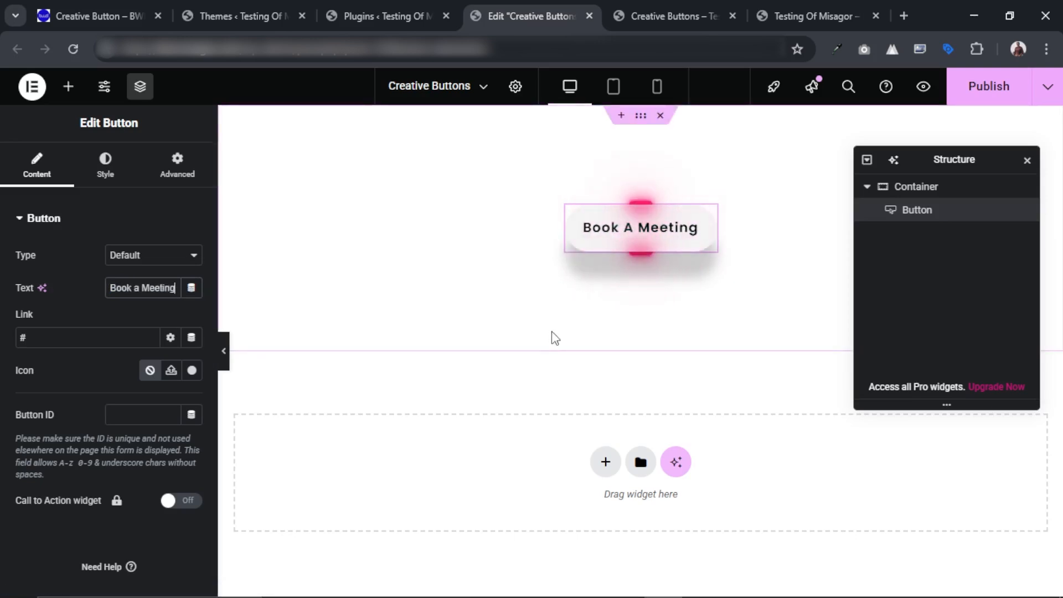
type("Now")
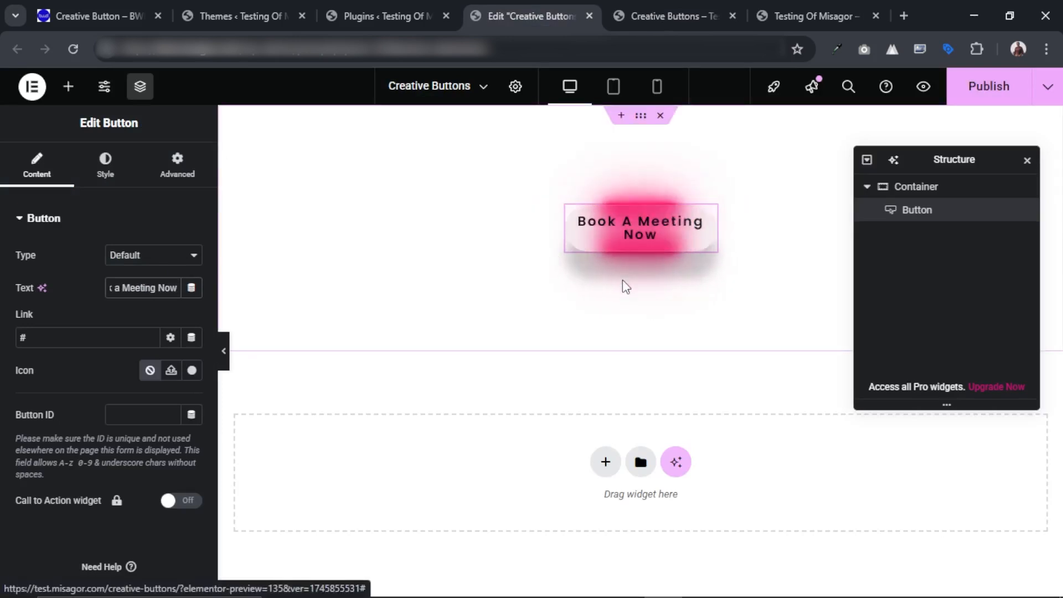
left_click(980, 94)
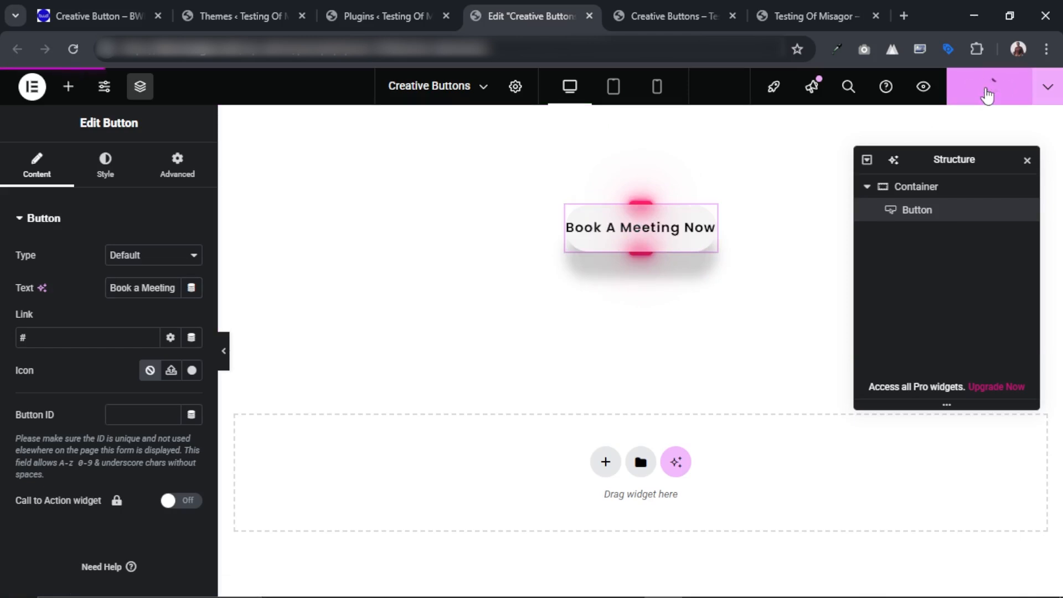
Step: In the site's Additional CSS, set the .bwd-btn a padding to 2em 8.5em and publish the change
left_click(673, 17)
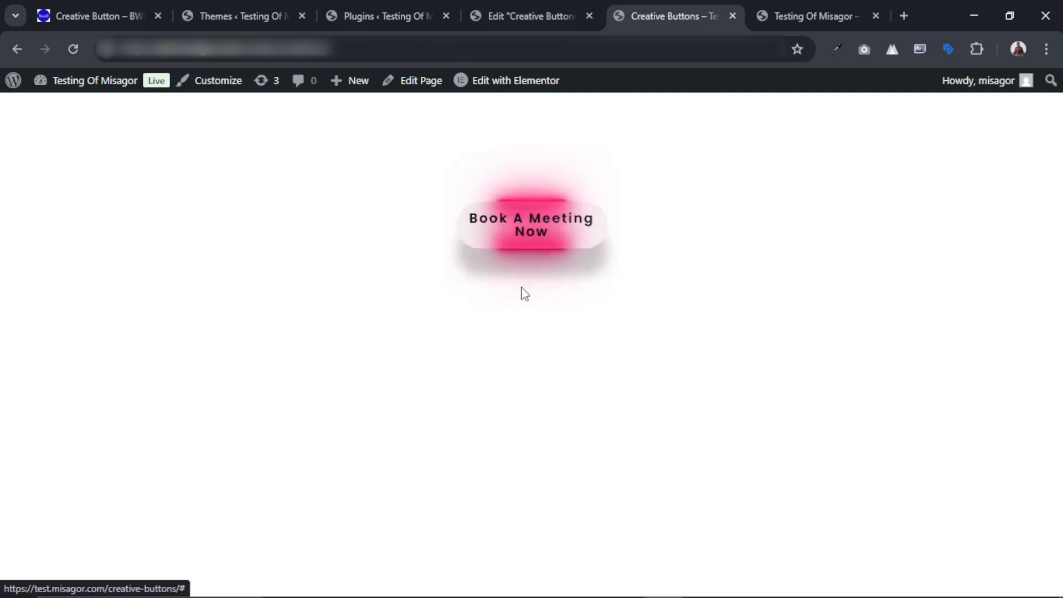
left_click(219, 90)
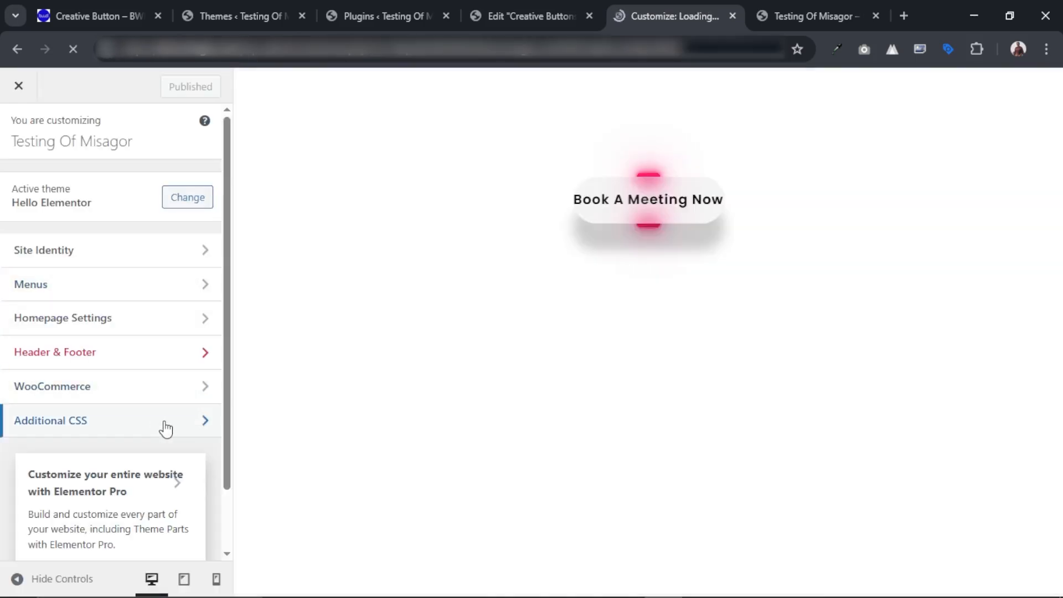
left_click(165, 426)
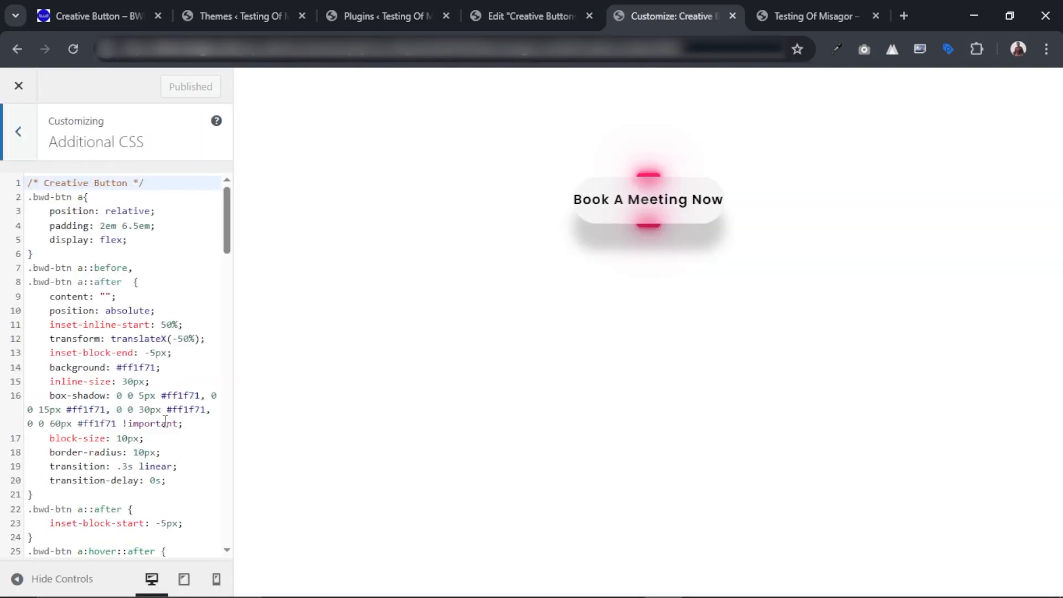
left_click(129, 227)
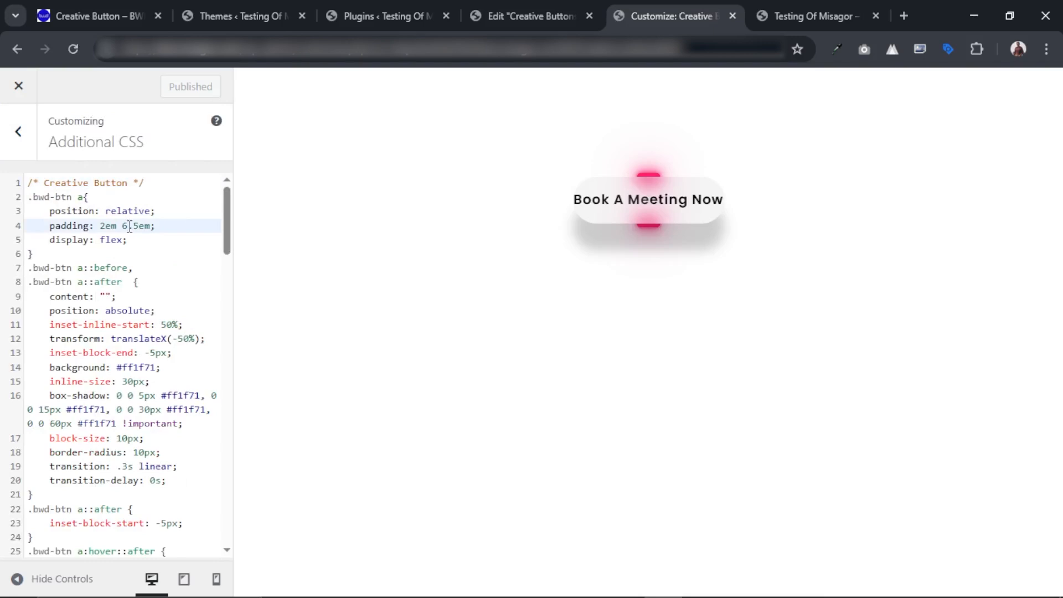
key("BackSpace")
type("7")
key("BackSpace")
type("7")
key("BackSpace")
type("8")
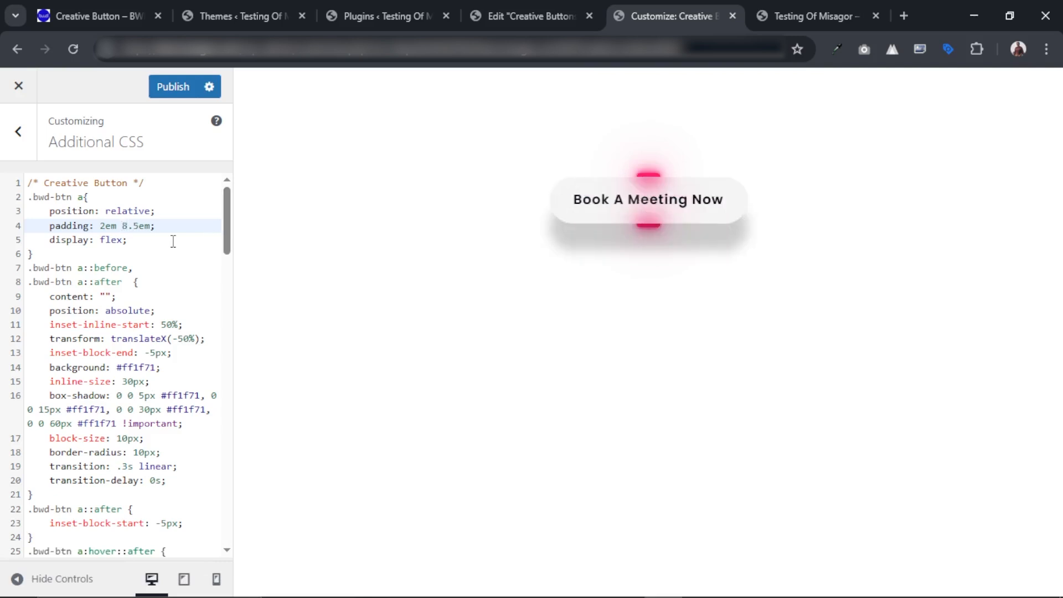
left_click(169, 94)
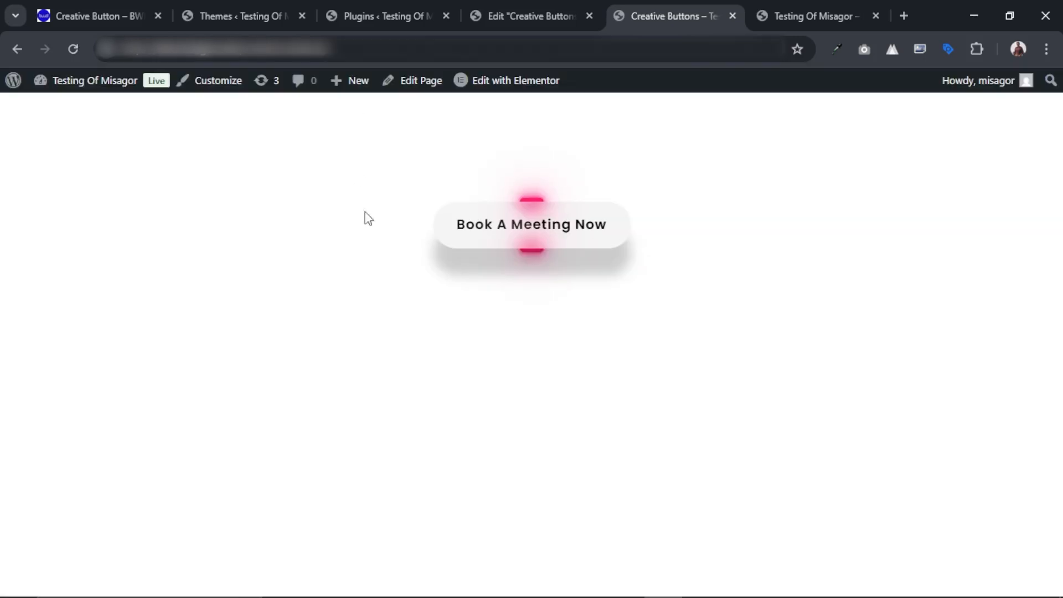
left_click(384, 19)
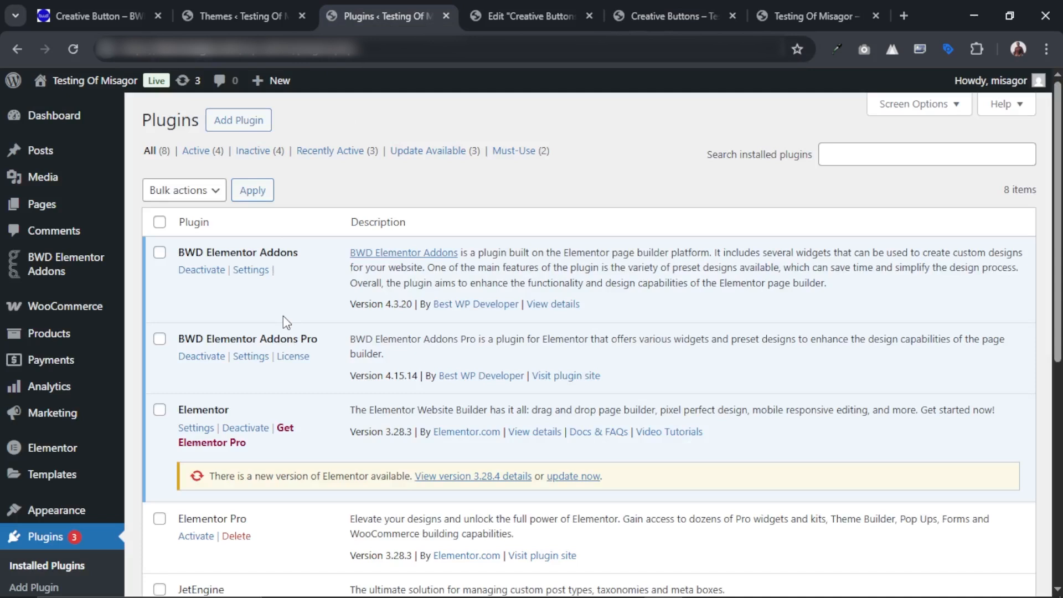
left_click(645, 16)
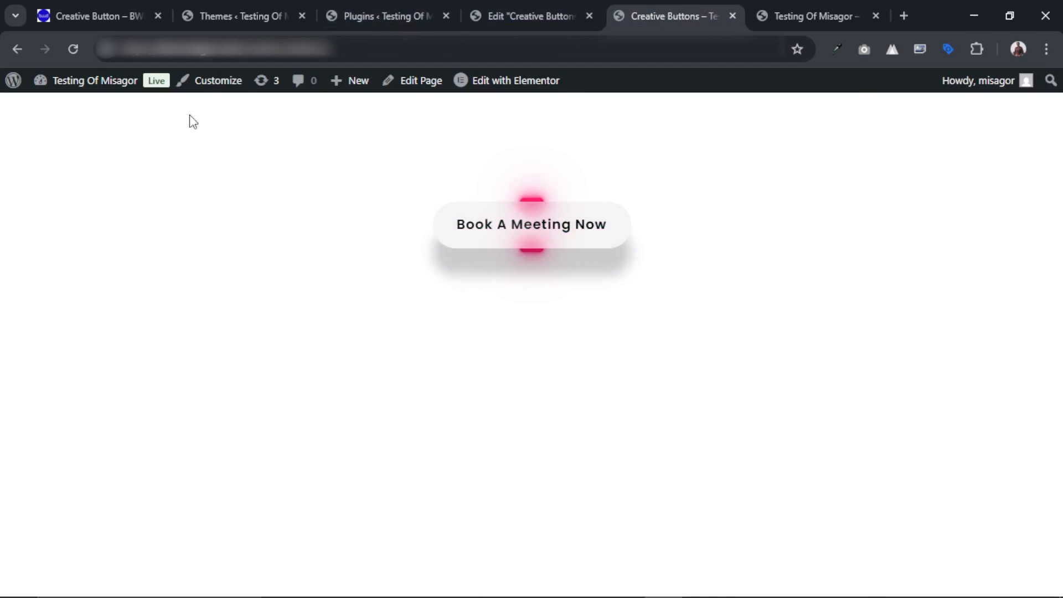
Step: In the Elementor editor, shorten the glowing button's text to "Book a Meeting"
left_click(525, 19)
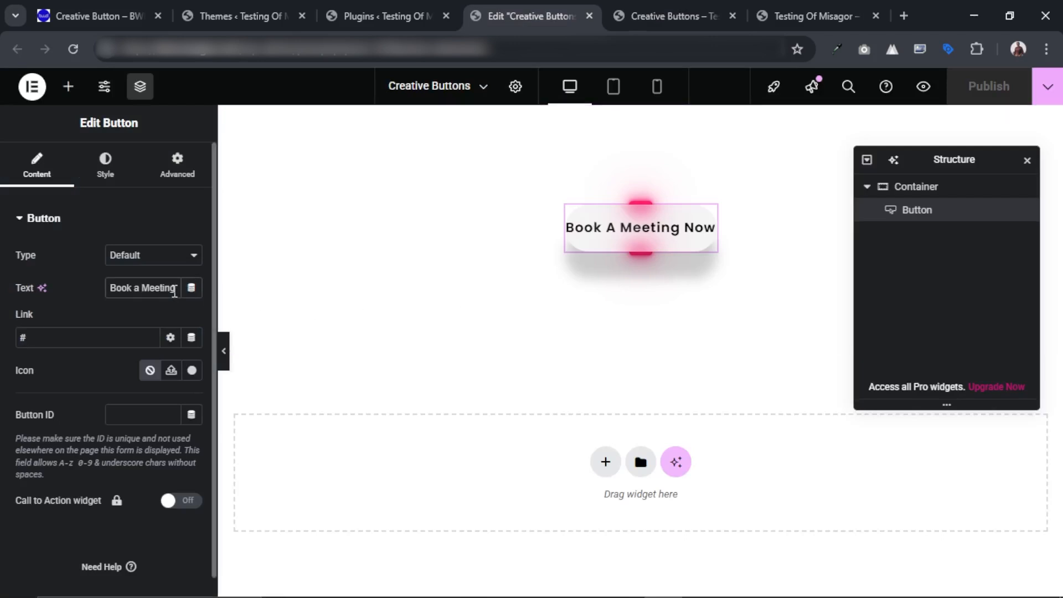
left_click(174, 292)
key("BackSpace")
key("BackSpace")
key("BackSpace")
key("BackSpace")
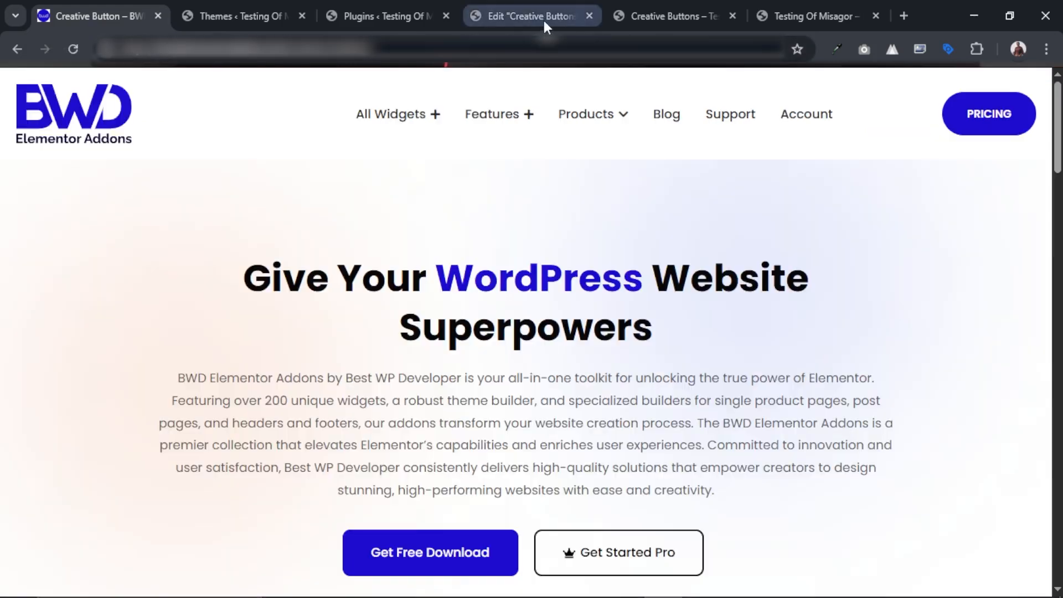
Step: Search the Elementor widgets for "butt" and add the BWD Creative Buttons widget in a new container below the existing button
left_click(520, 16)
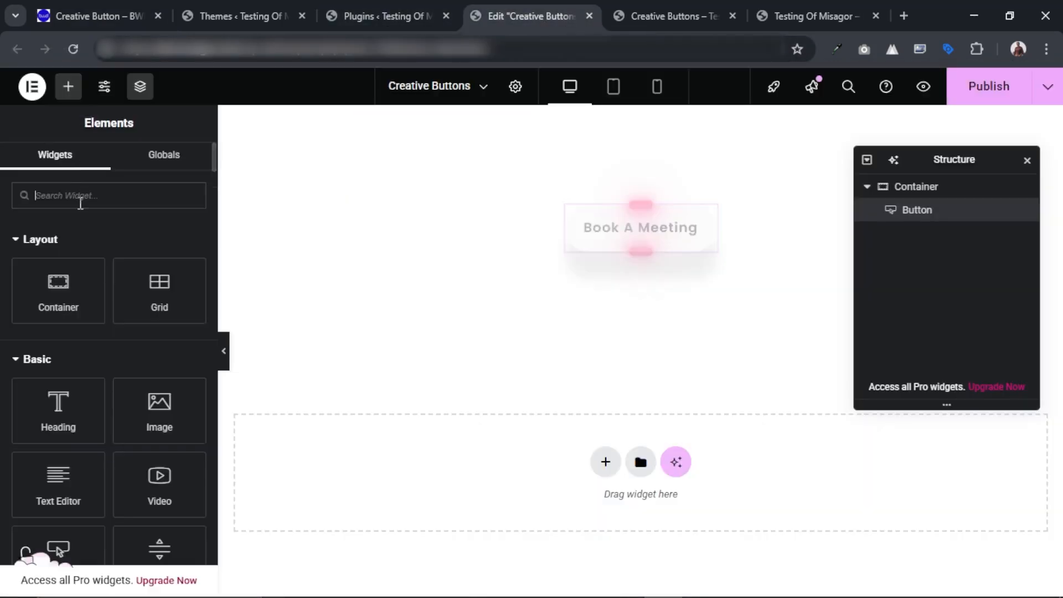
type("butt")
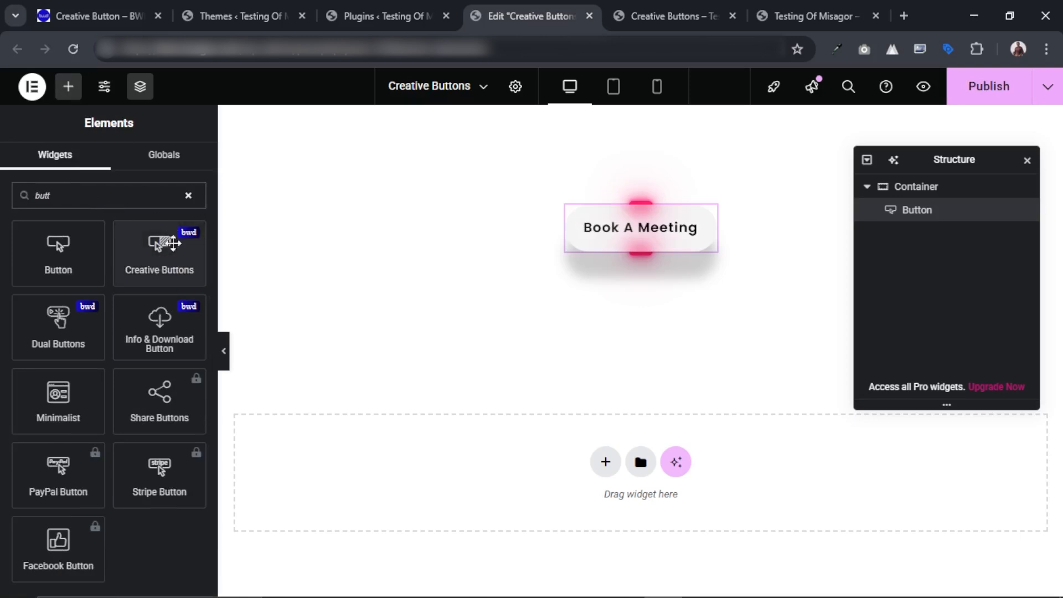
left_click_drag(161, 252, 596, 474)
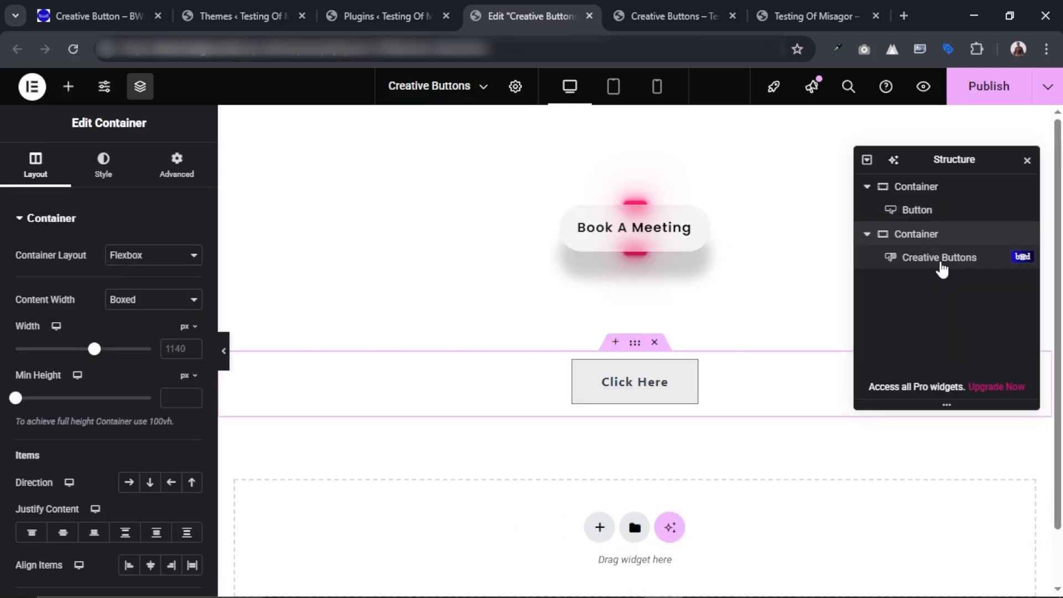
Step: Try the Style 2 and Style 3 presets on the new Creative Buttons widget, and settle on Style 4
left_click(634, 380)
left_click(129, 254)
left_click_drag(198, 305, 173, 263)
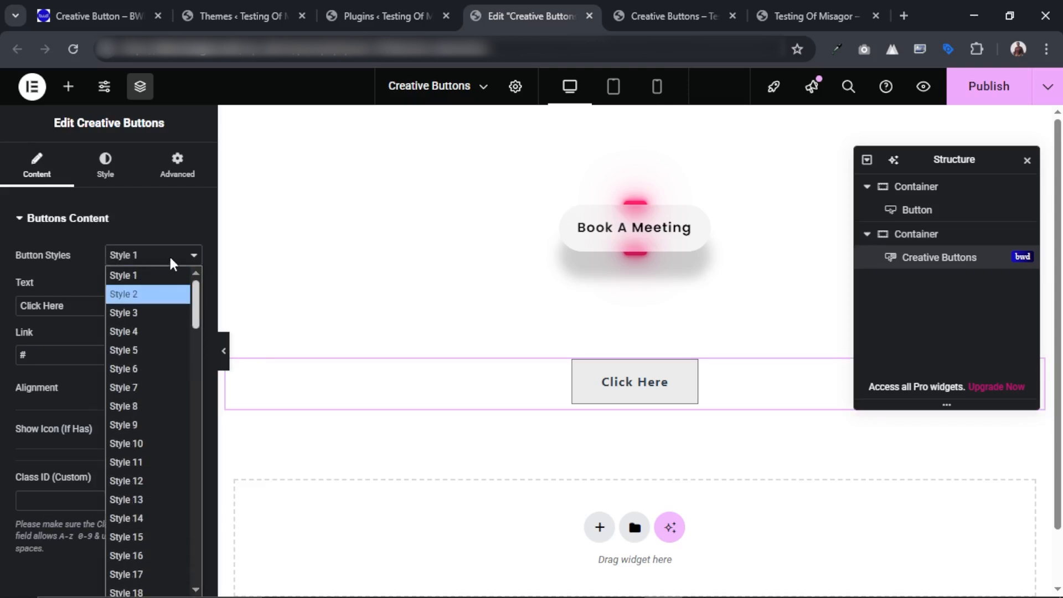
left_click(155, 295)
left_click(154, 314)
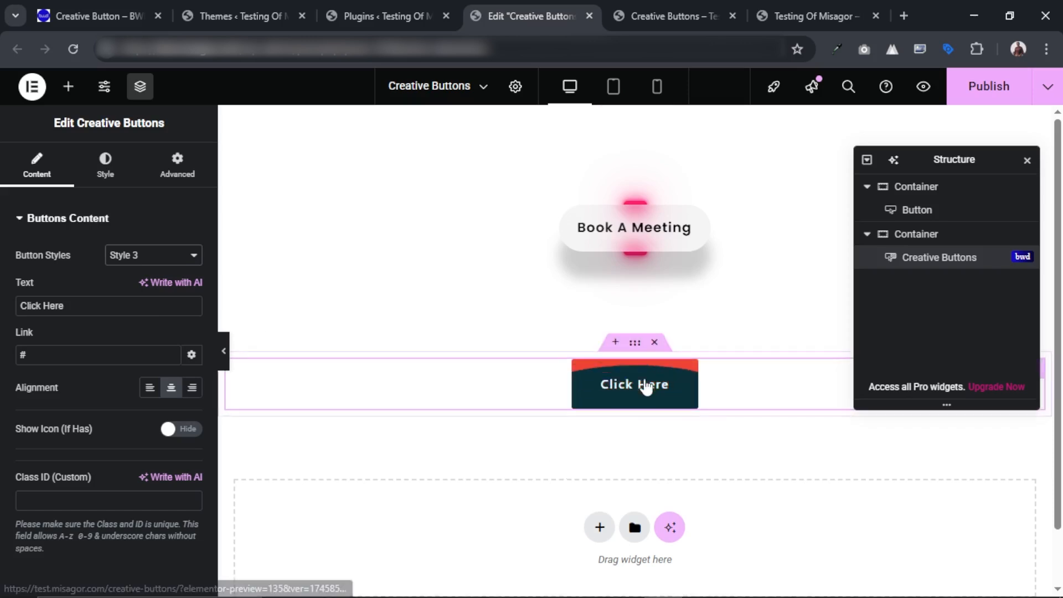
left_click(129, 259)
left_click(132, 333)
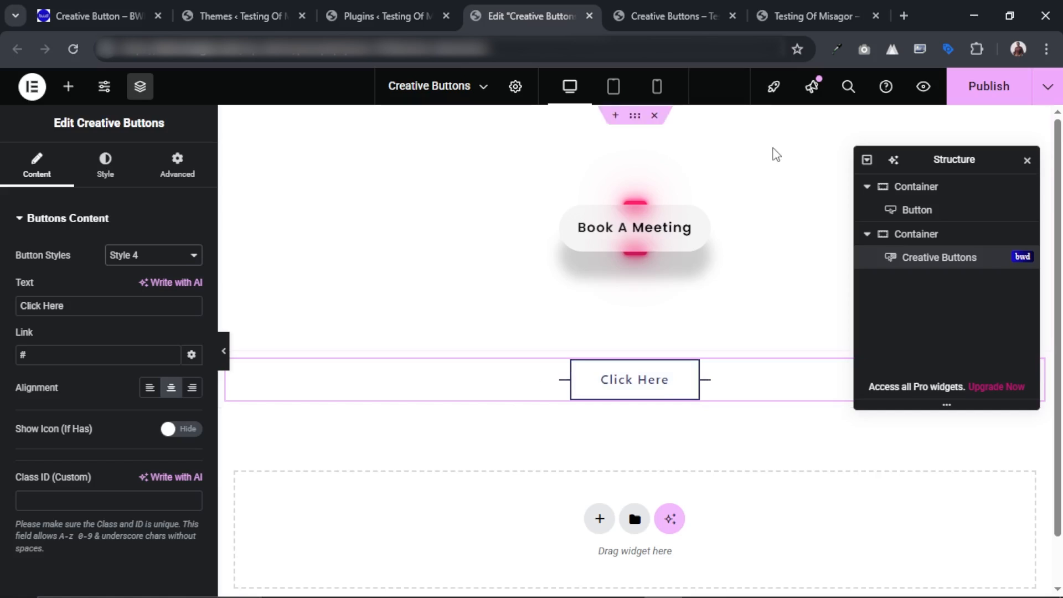
Step: Publish the page and reload the live Creative Buttons page
left_click(979, 95)
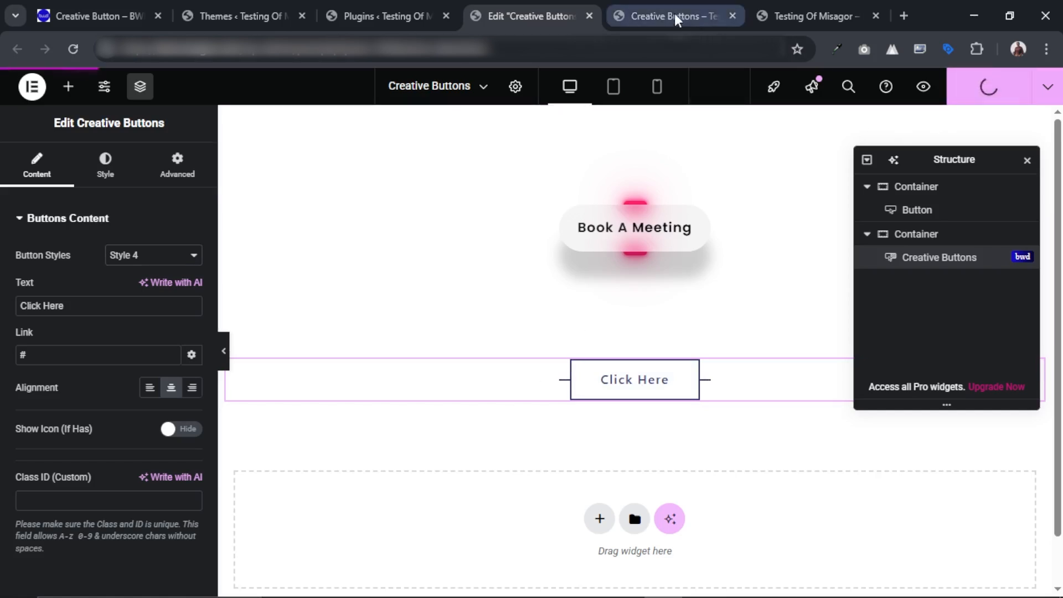
left_click(667, 17)
left_click(73, 49)
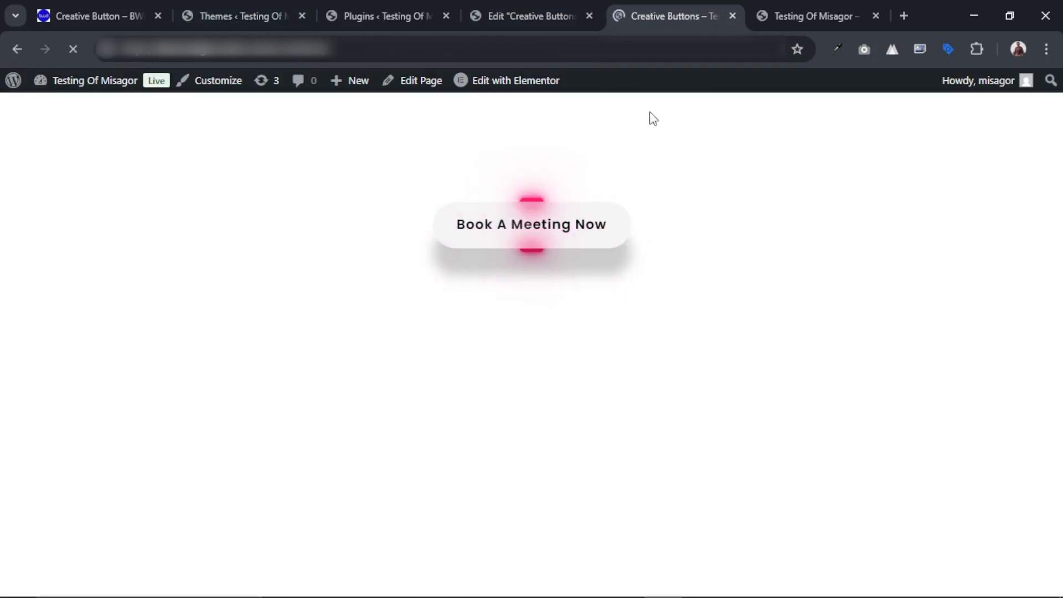